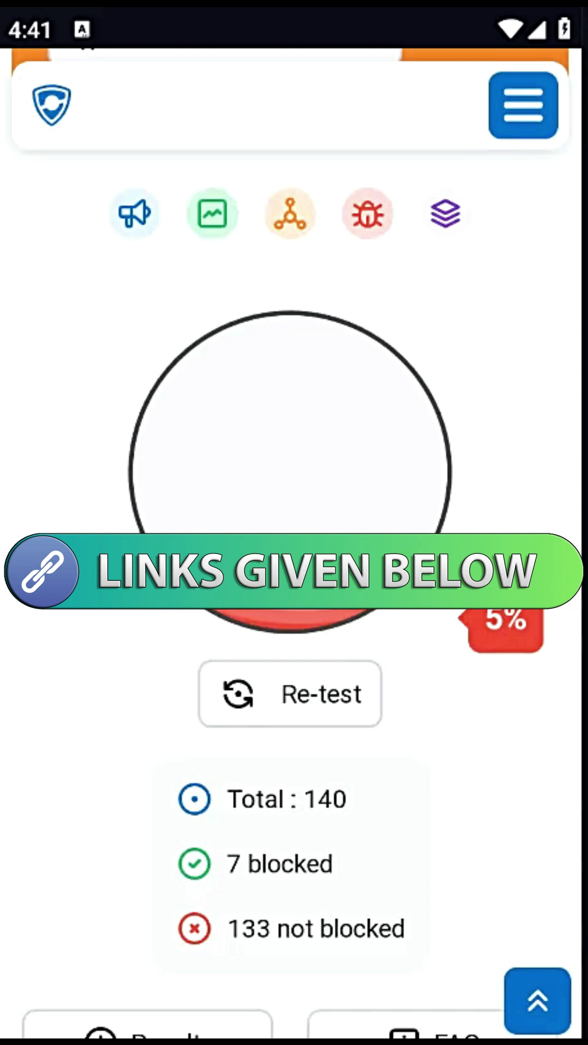
pyautogui.scroll(5, 295, 523)
pyautogui.scroll(5, 294, 522)
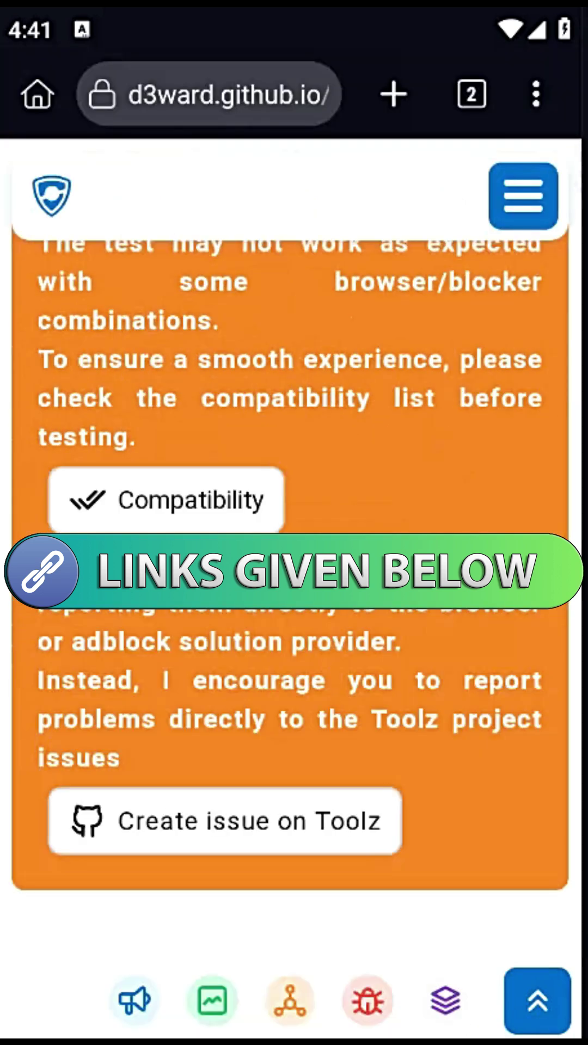
# After the baseline test shows 7 of 140 blocked, start entering a new web address
pyautogui.click(229, 95)
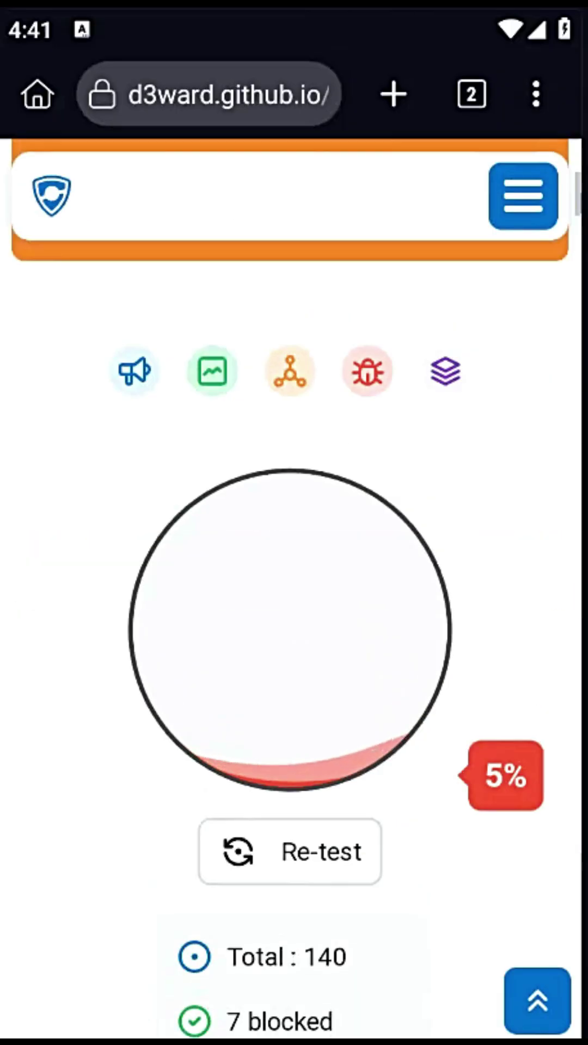
# On controld.com's Free DNS Resolvers page, open Configure for the Ads & Tracking resolver
pyautogui.click(470, 95)
pyautogui.click(294, 270)
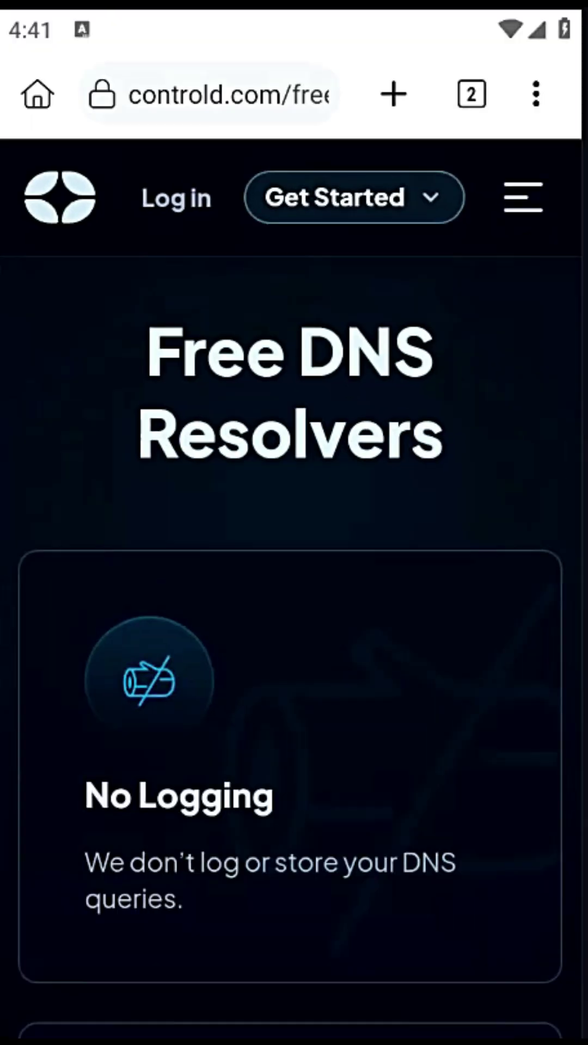
pyautogui.scroll(-5, 294, 572)
pyautogui.scroll(-5, 294, 572)
pyautogui.scroll(-5, 293, 572)
pyautogui.scroll(-4, 294, 571)
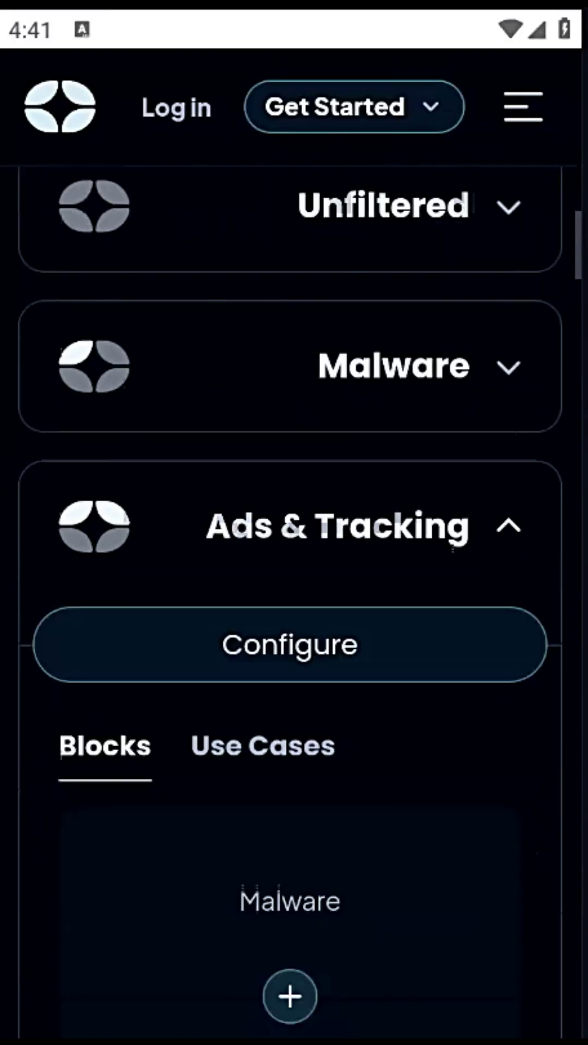
pyautogui.scroll(-4, 294, 572)
pyautogui.scroll(-2, 294, 571)
pyautogui.scroll(2, 295, 572)
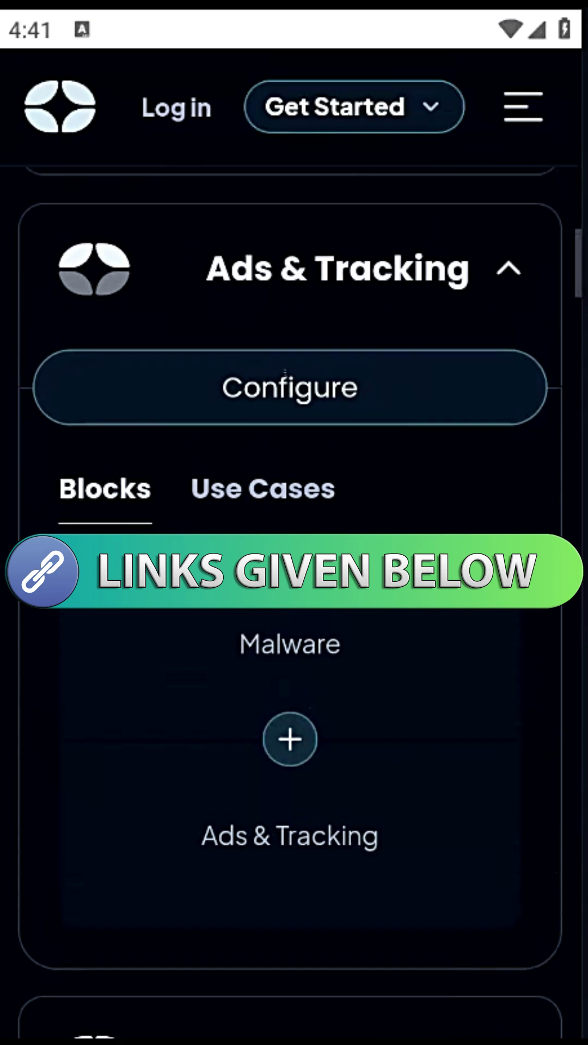
pyautogui.click(290, 388)
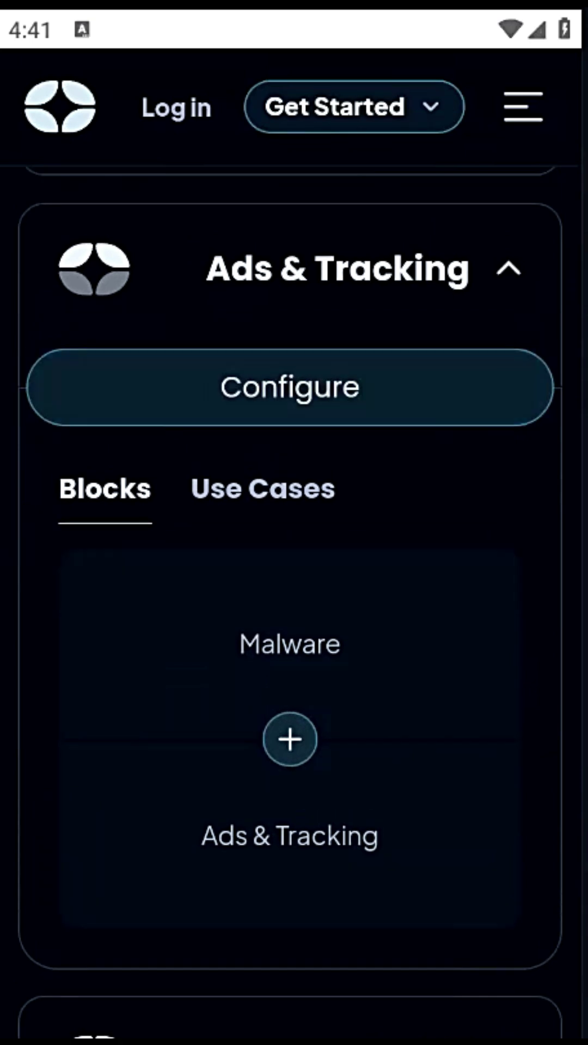
pyautogui.scroll(-2, 294, 572)
pyautogui.scroll(-2, 295, 572)
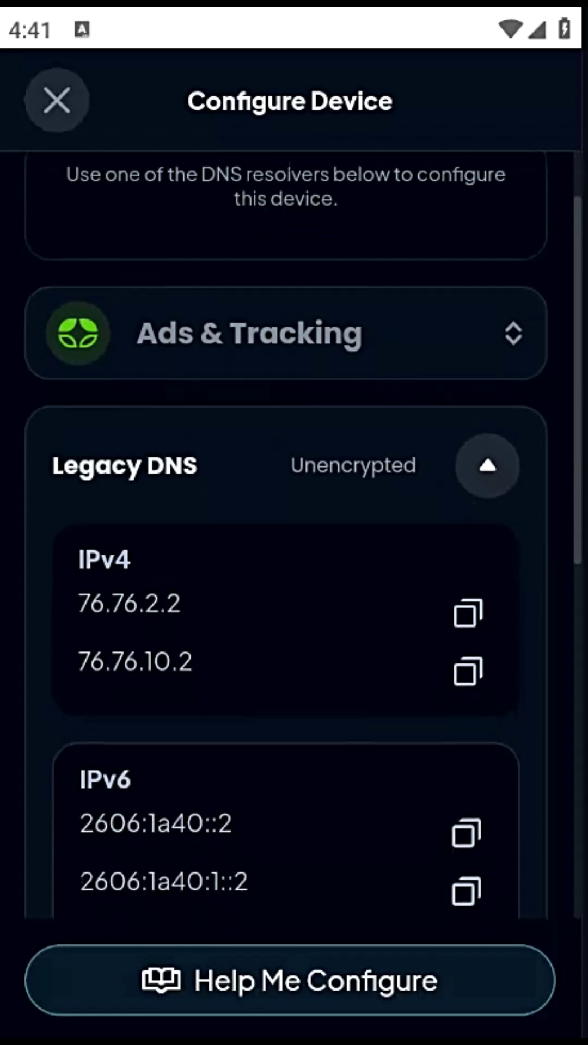
pyautogui.scroll(-2, 295, 572)
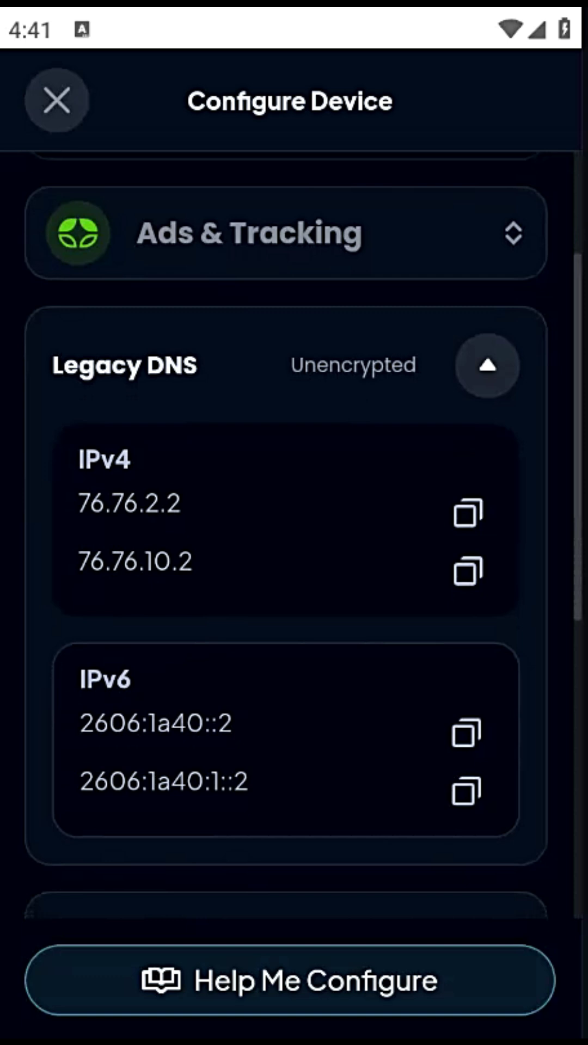
# Expand Secure DNS and copy the DNS-over-TLS hostname p2.freedns.controld.com
pyautogui.click(269, 365)
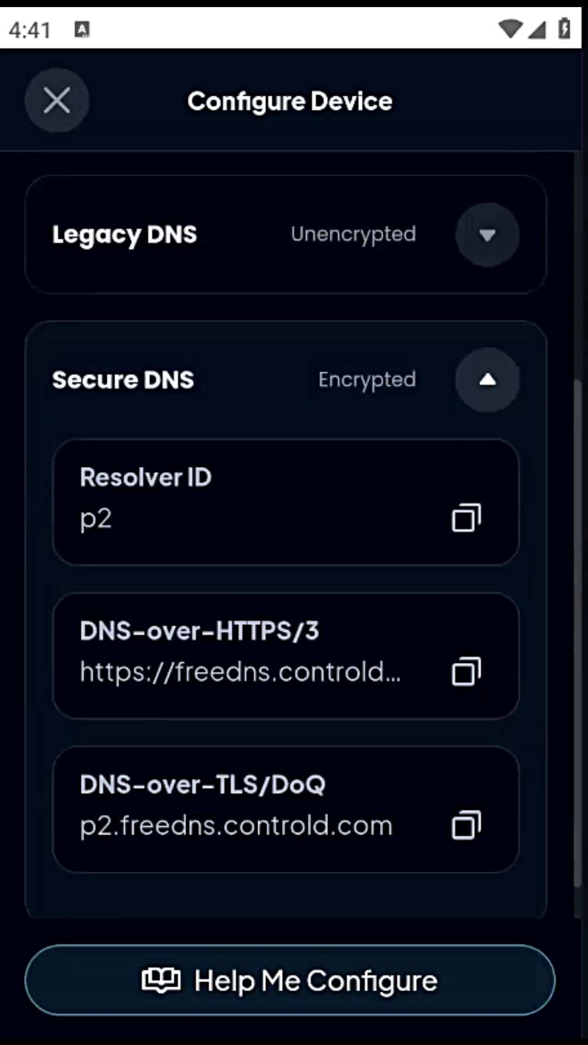
pyautogui.click(467, 825)
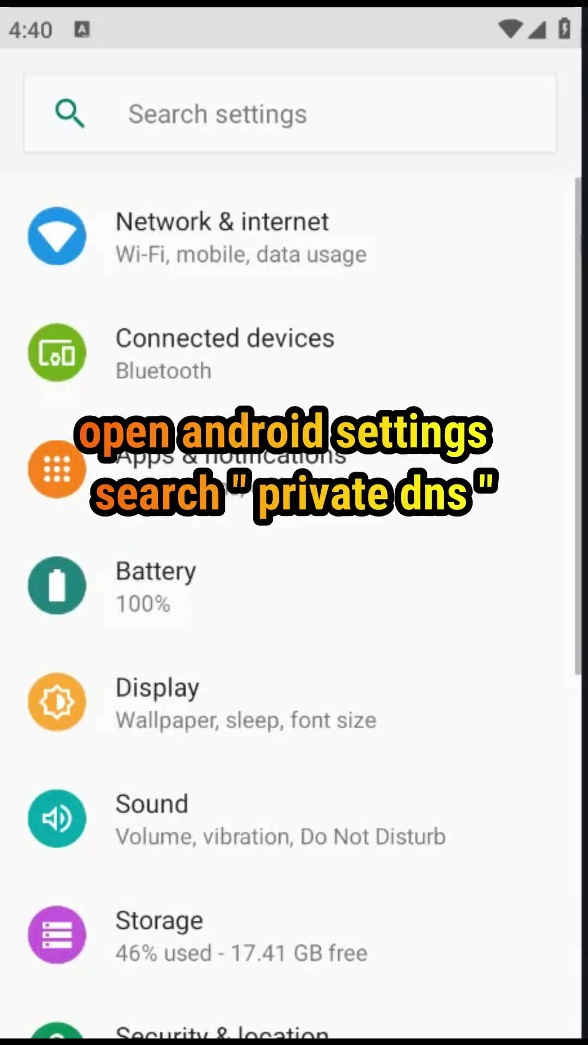
# Search Android Settings for 'private' and open the Private DNS setting
pyautogui.click(276, 113)
pyautogui.write('PRIVATE')
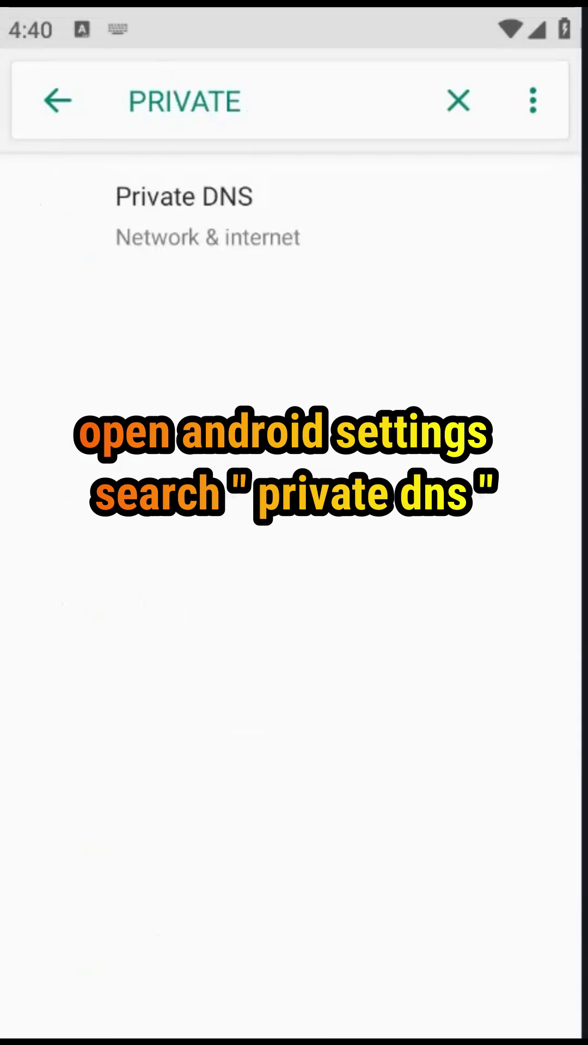
pyautogui.click(184, 214)
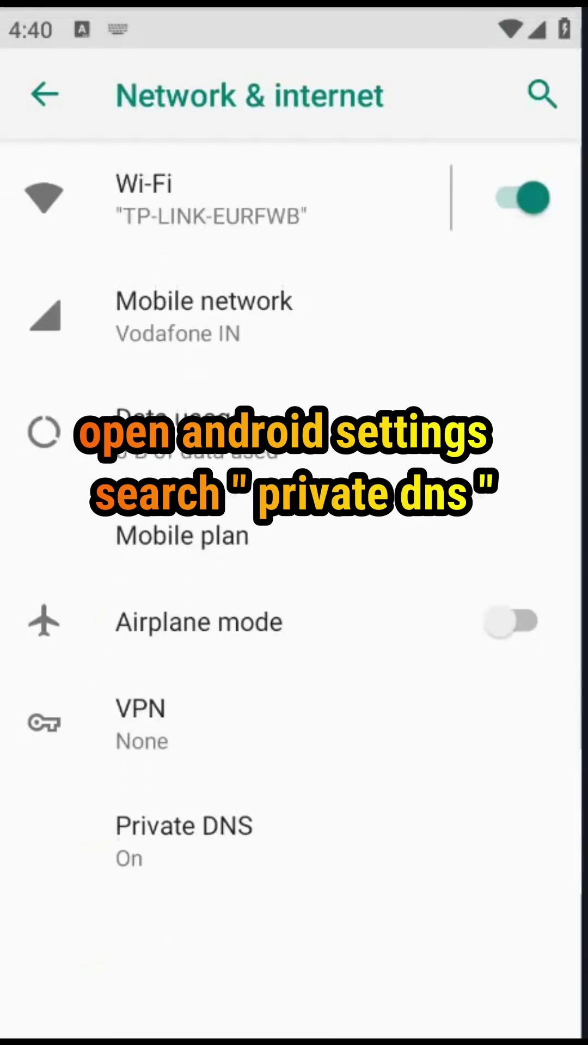